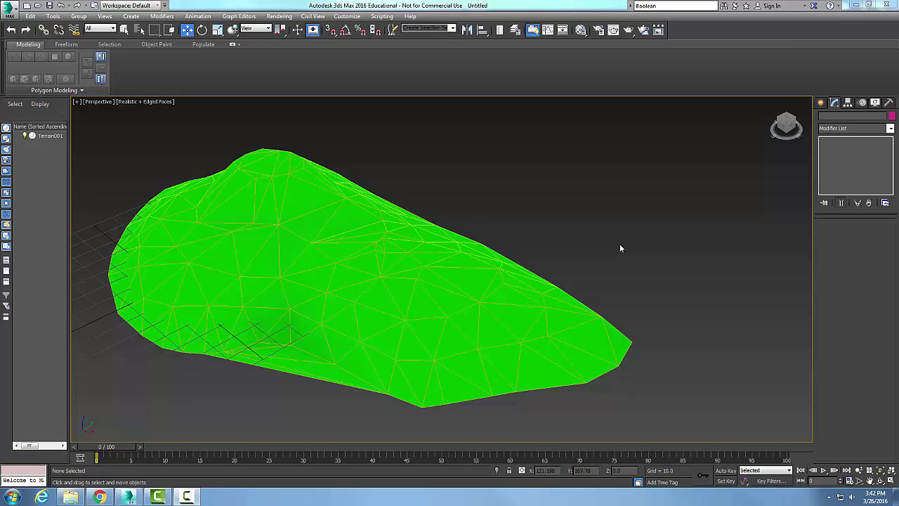
- Select the terrain and expand its Color by Elevation rollout, showing maximum elevation 35.371
left_click(559, 303)
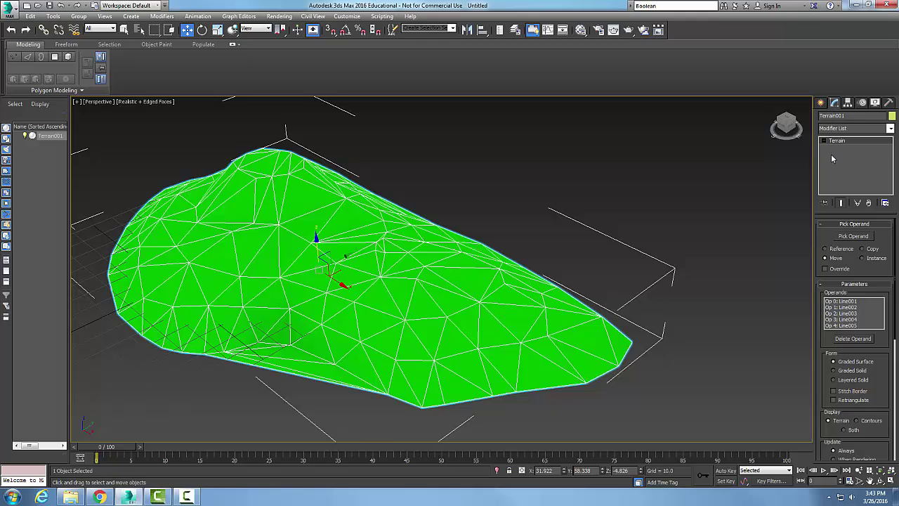
scroll(854, 337, "down", 5)
scroll(854, 337, "down", 2)
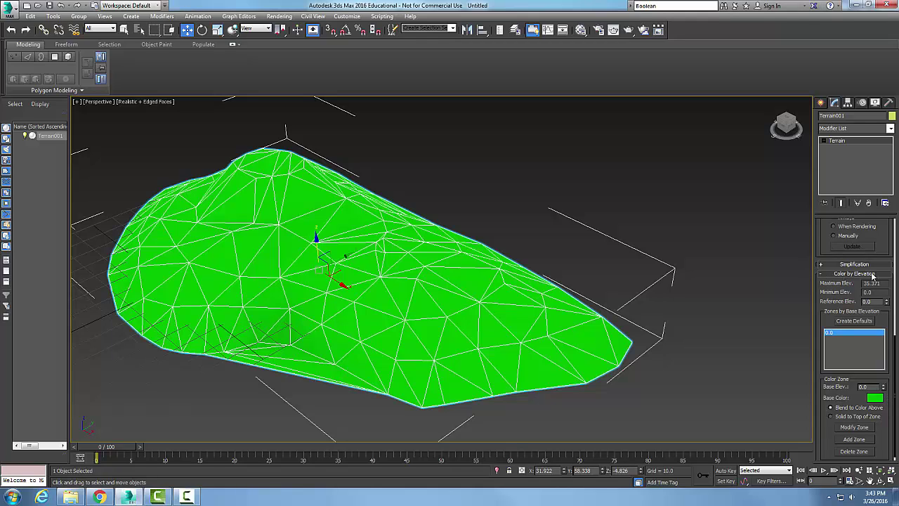
left_click(823, 274)
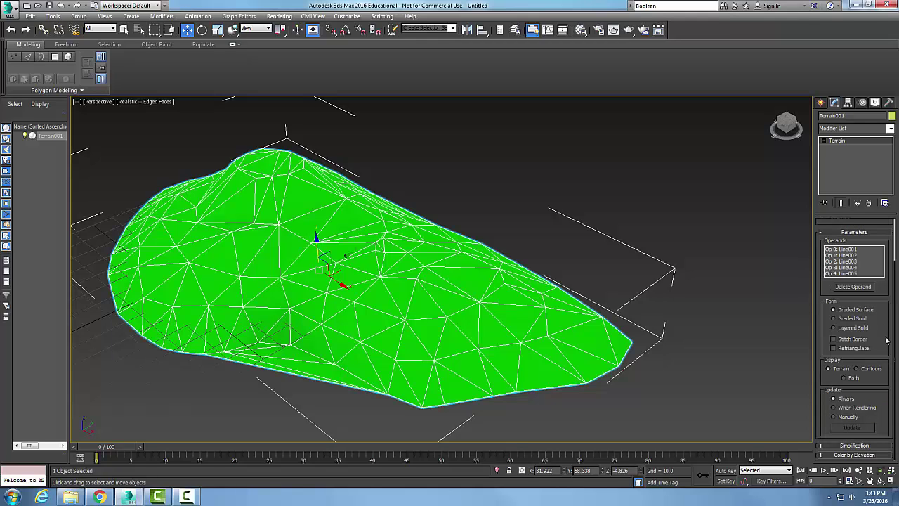
left_click(823, 455)
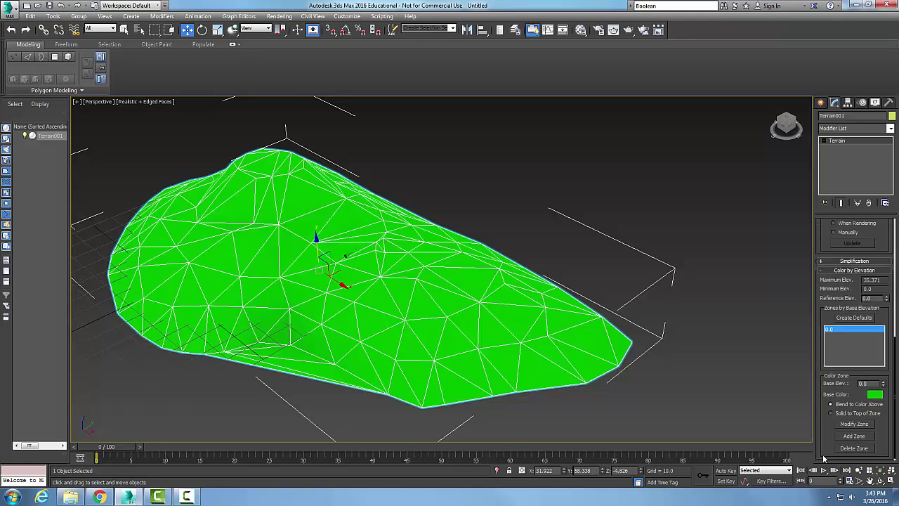
- Add a dark blue colour zone at base elevation 10.0
double_click(861, 383)
left_click(875, 396)
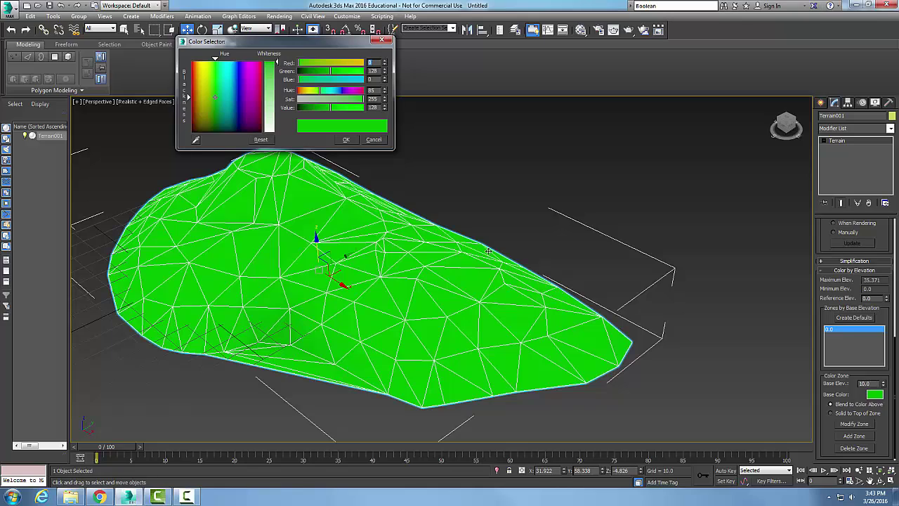
left_click(237, 118)
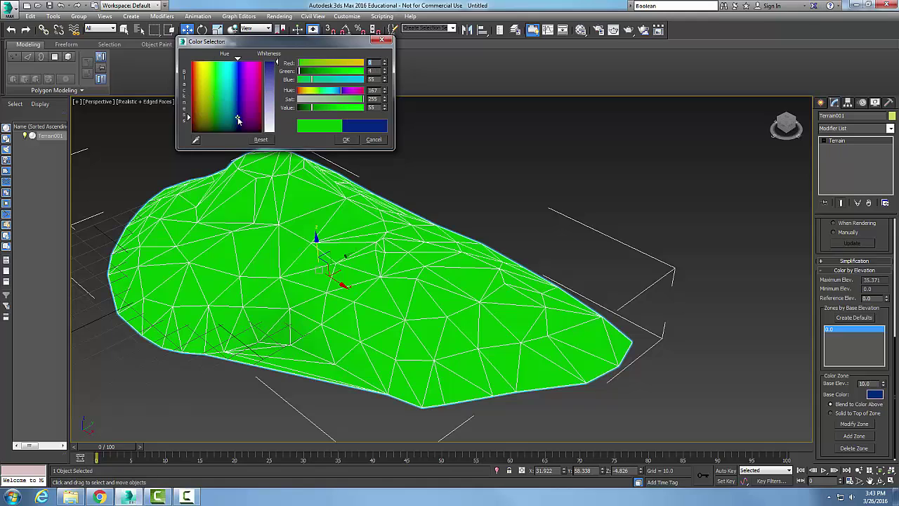
left_click(346, 139)
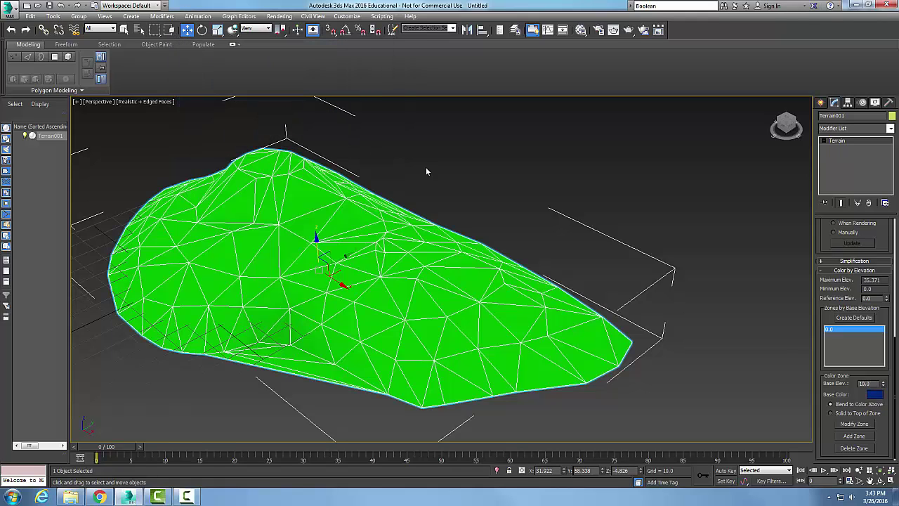
left_click(860, 437)
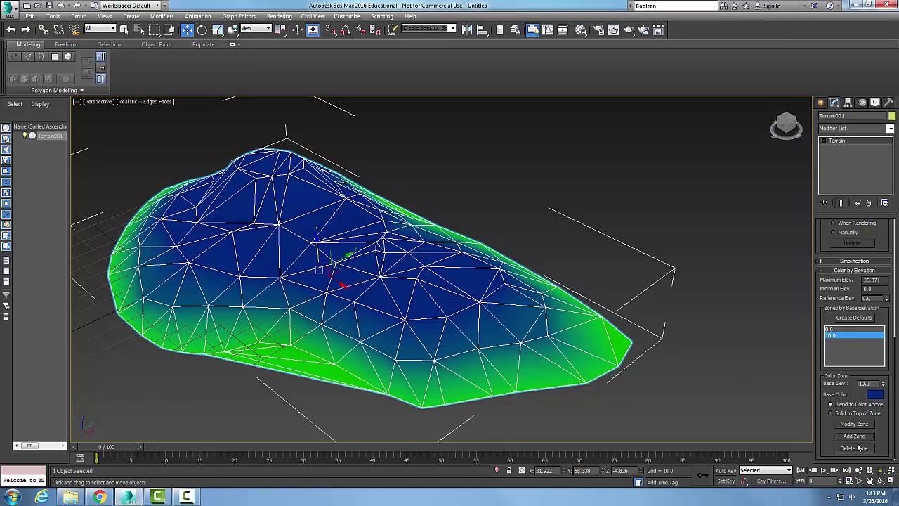
- Add a teal colour zone at base elevation 20.0
double_click(862, 383)
type("2")
left_click(873, 395)
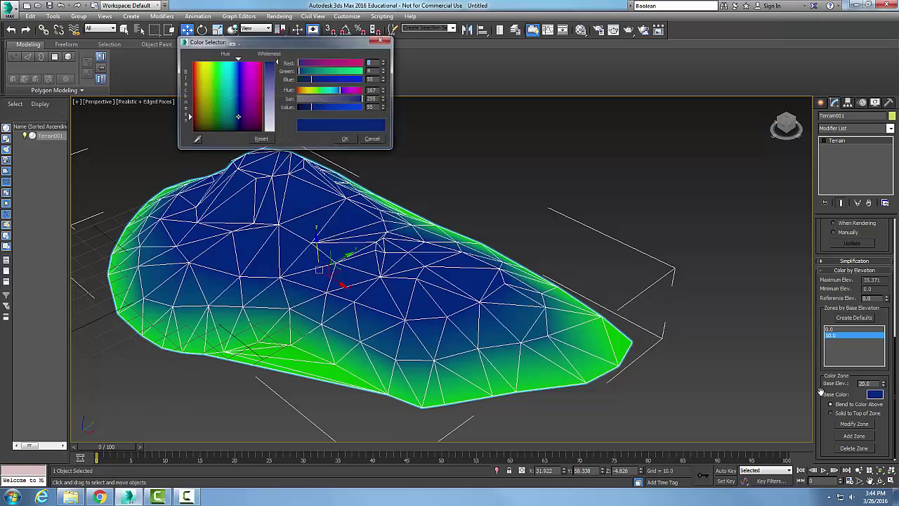
left_click(224, 103)
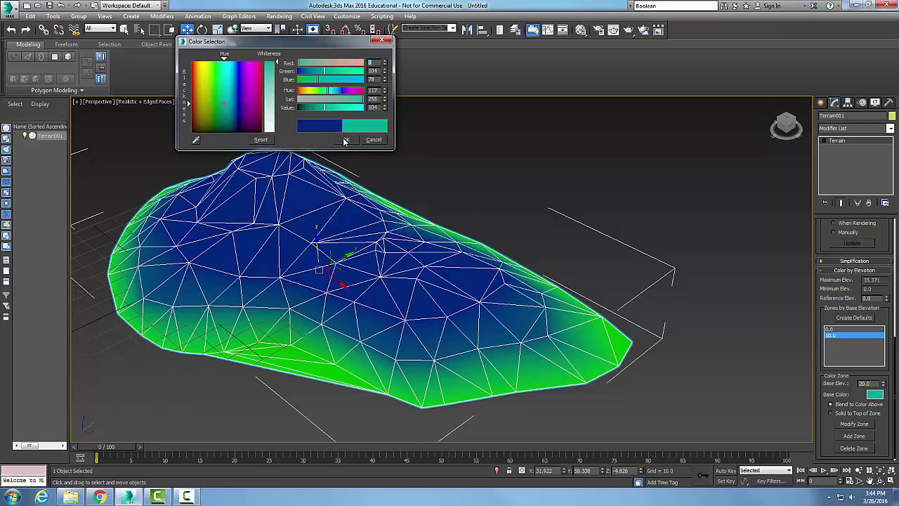
left_click(345, 141)
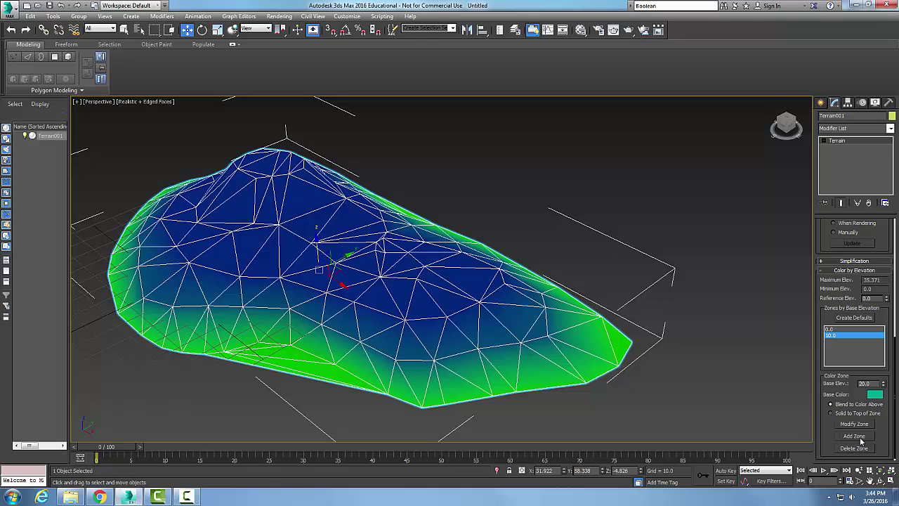
left_click(854, 436)
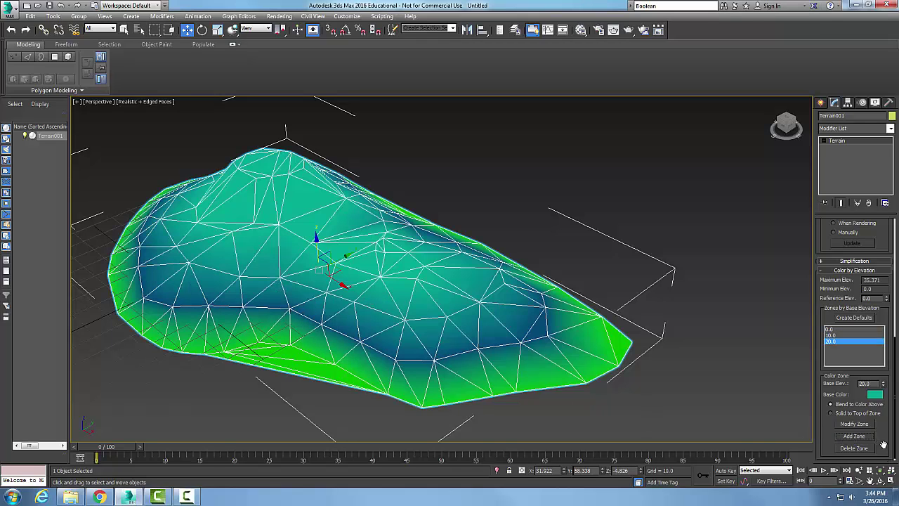
- Add an orange colour zone at base elevation 30.0 for the peak
left_click_drag(873, 384, 841, 383)
type("30")
left_click(873, 394)
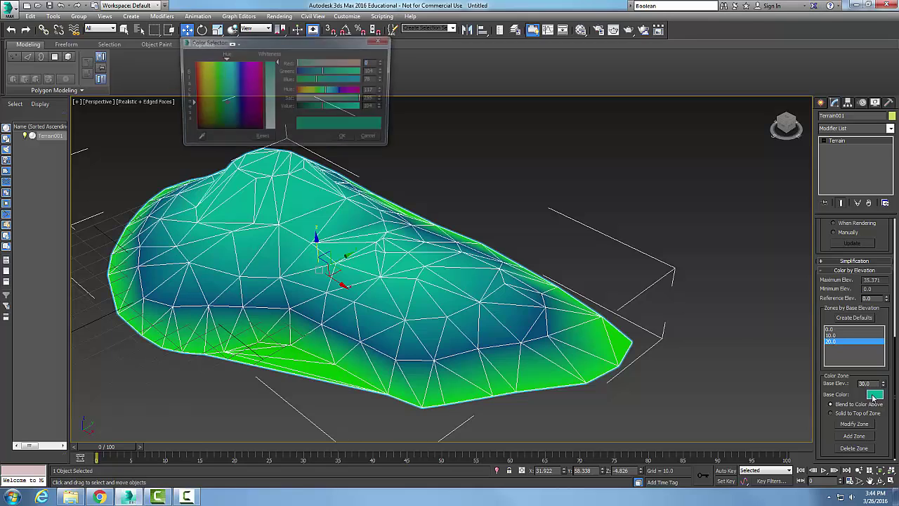
left_click(195, 104)
left_click(346, 139)
left_click(863, 436)
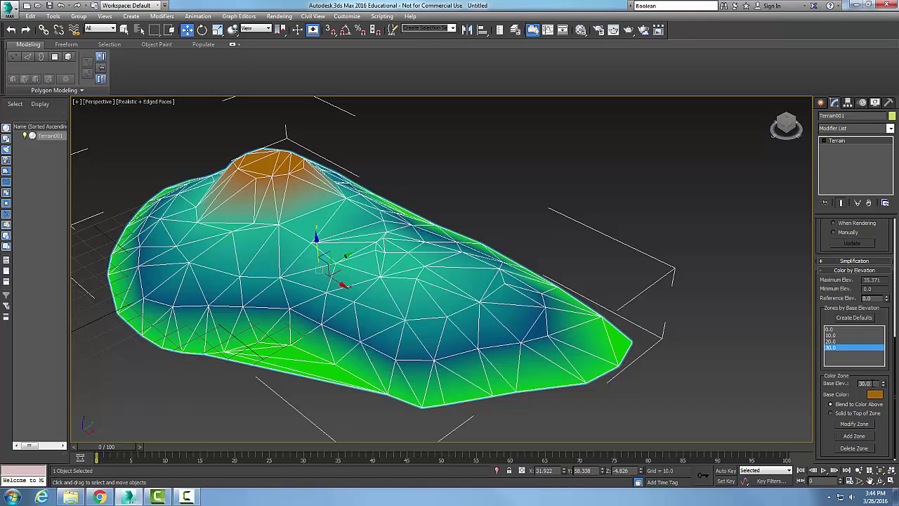
- Add a crimson colour zone at base elevation 33.0, then deselect the terrain
double_click(864, 384)
type("33")
left_click(874, 394)
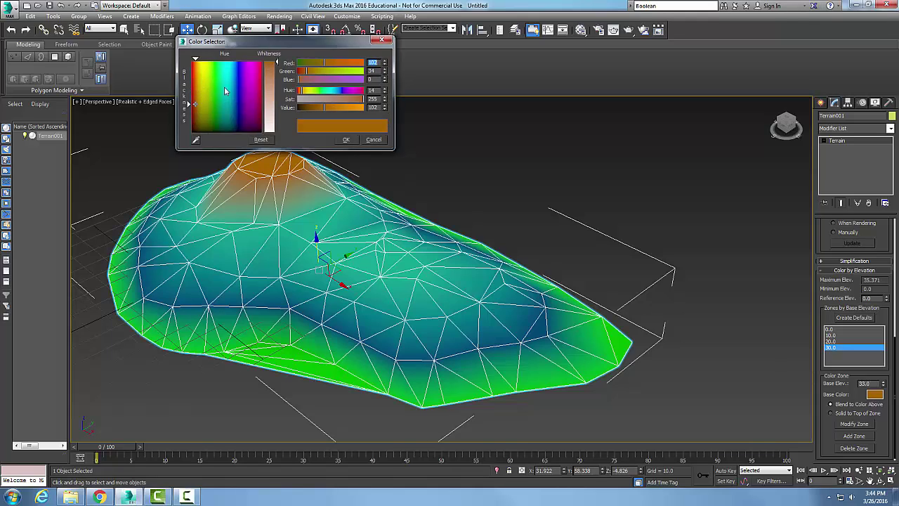
left_click(362, 92)
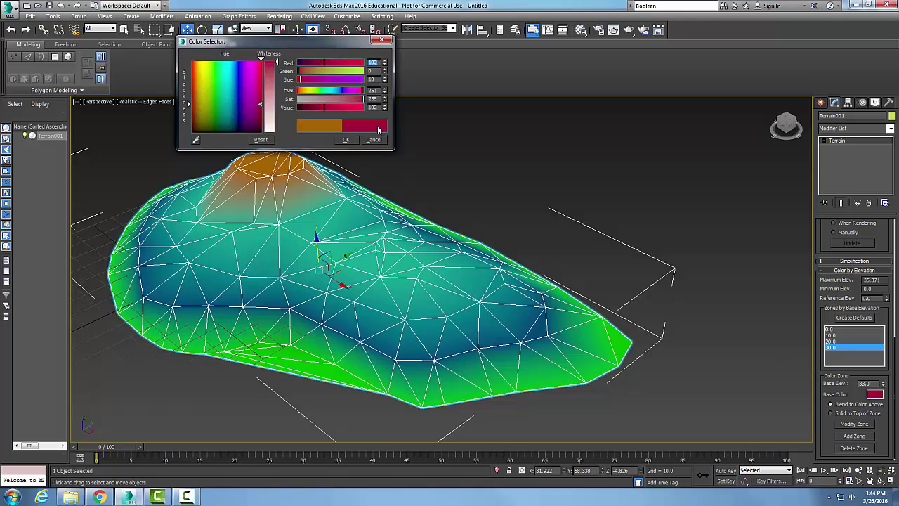
left_click(346, 141)
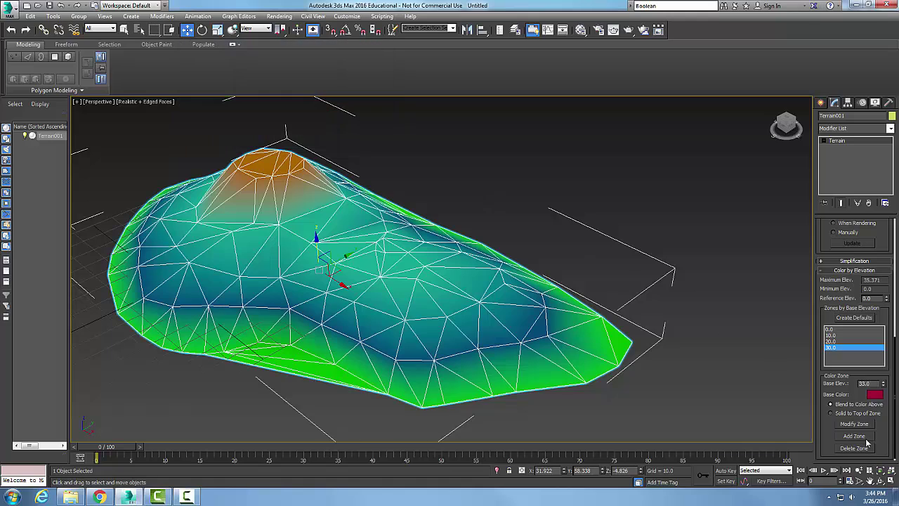
left_click(862, 436)
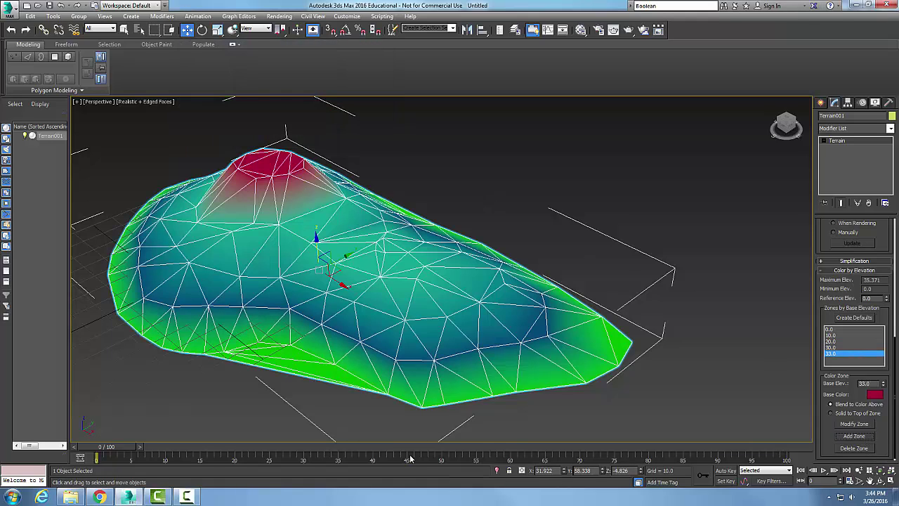
left_click(752, 418)
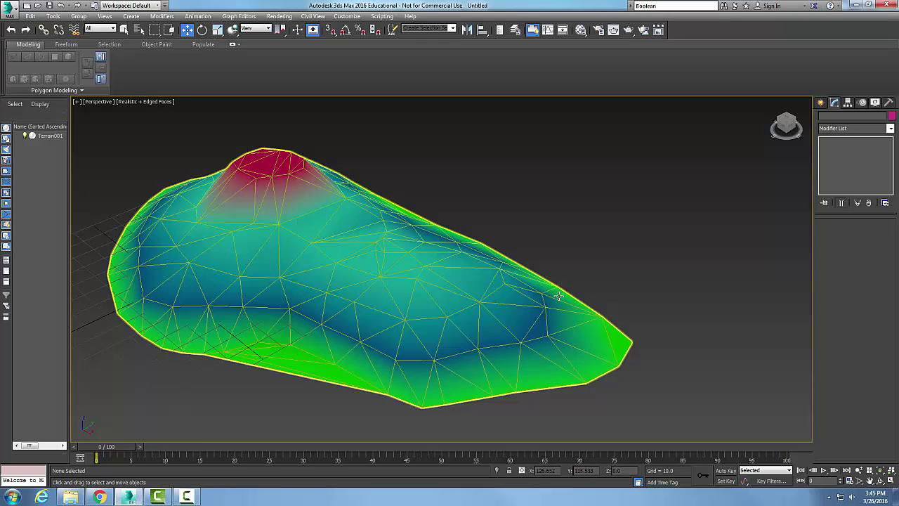
- Reselect the terrain and bring its five zones, 0.0 through 33.0, into view
scroll(558, 301, "down", 2)
scroll(559, 304, "up", 2)
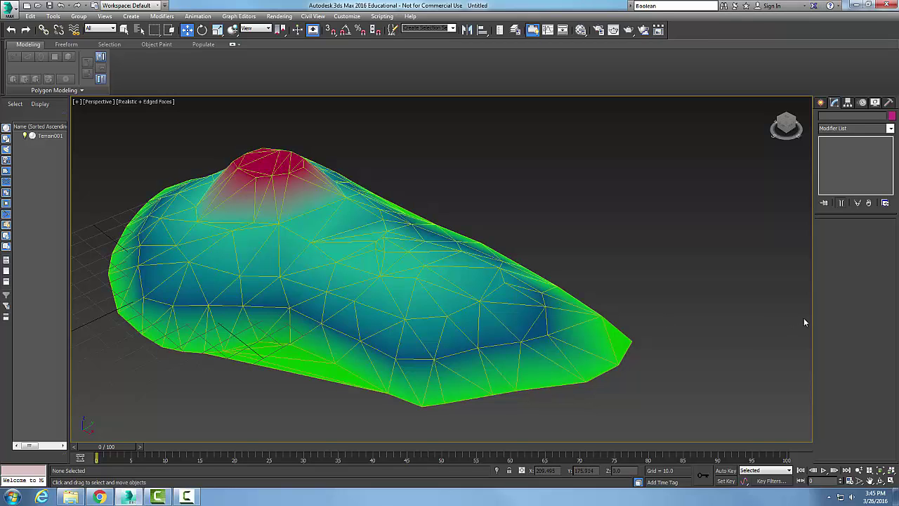
left_click(592, 336)
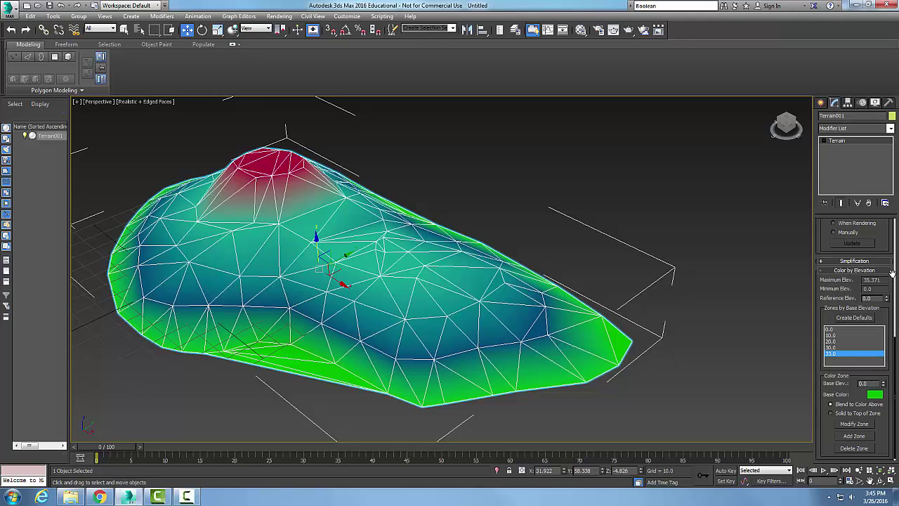
scroll(894, 295, "up", 3)
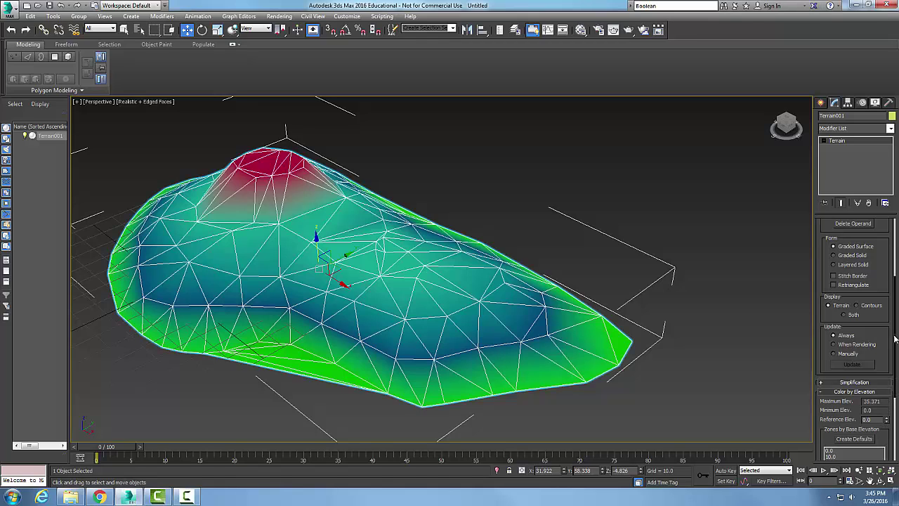
scroll(895, 393, "down", 3)
scroll(896, 412, "down", 1)
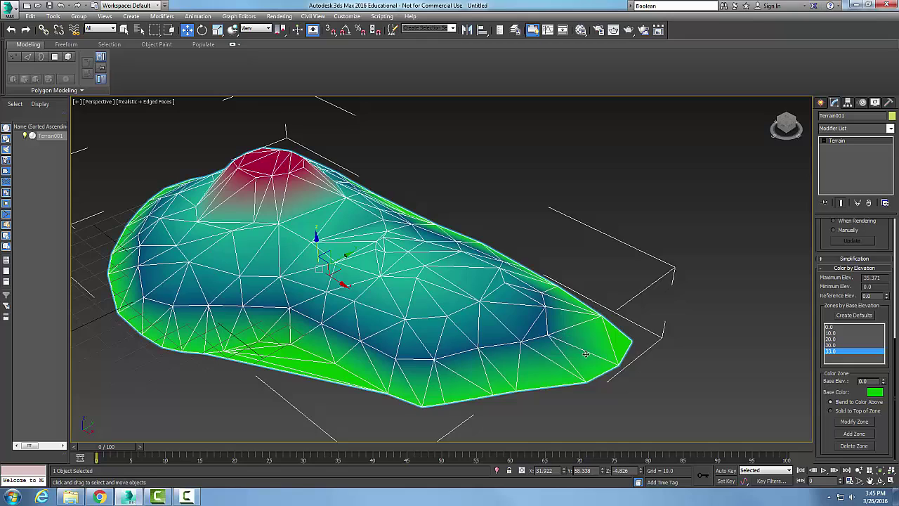
- Delete the 33.0 crimson zone from the Zones by Base Elevation list
left_click(832, 354)
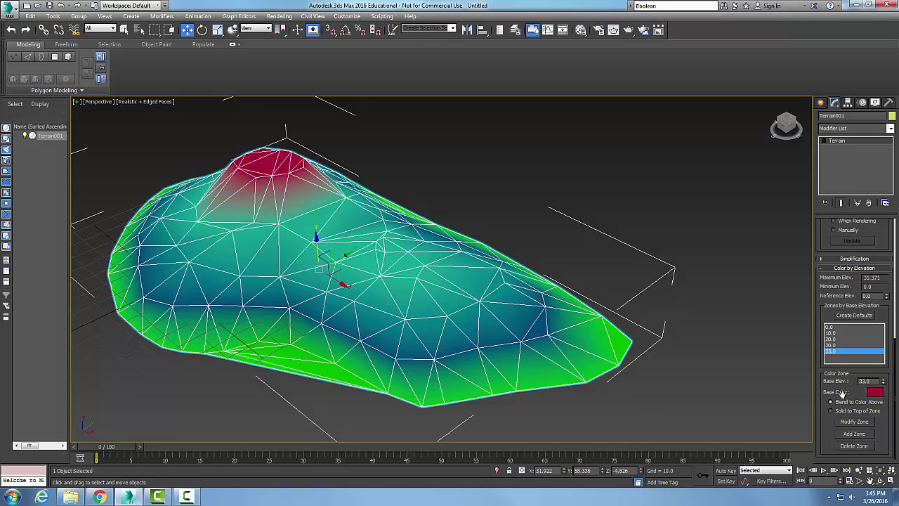
left_click(859, 447)
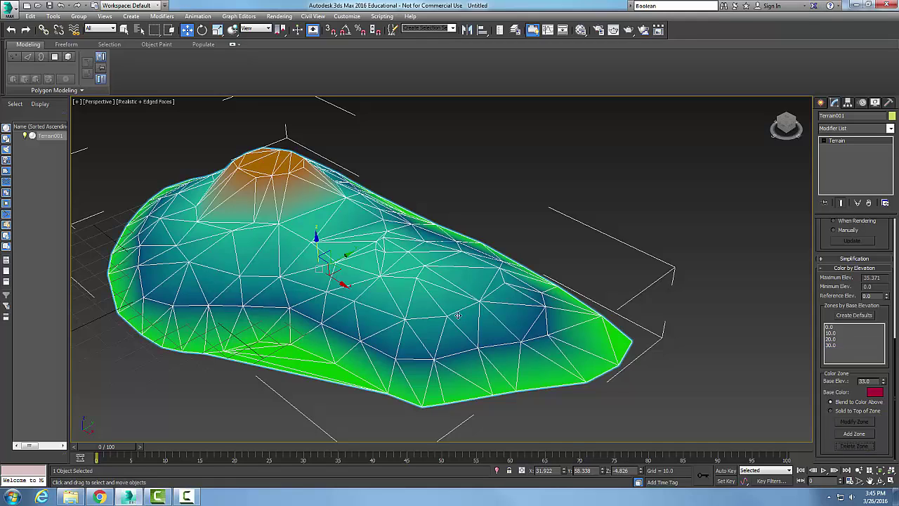